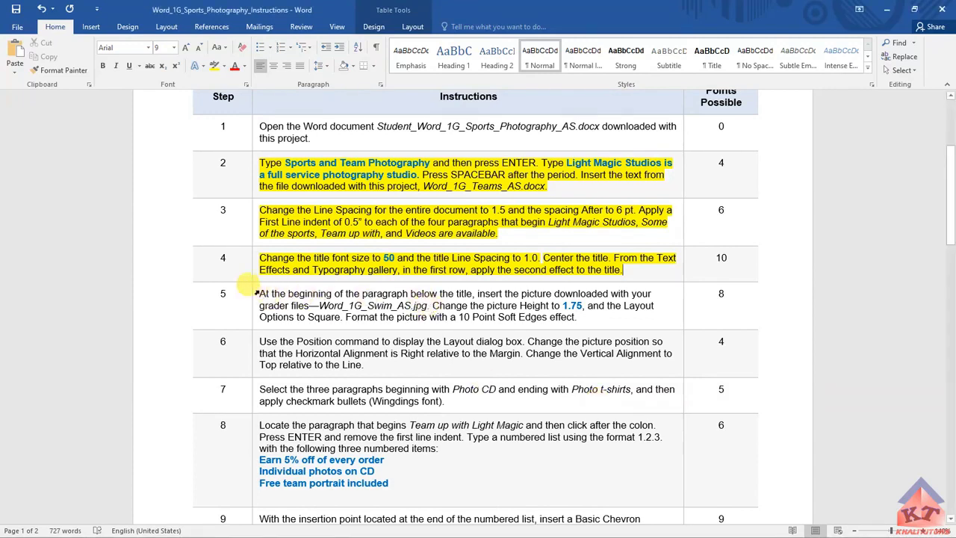
# Step: Highlight in yellow the step 5 instruction about inserting the picture Word_1G_Swim_AS.jpg
pyautogui.moveTo(259, 293); pyautogui.dragTo(432, 305)
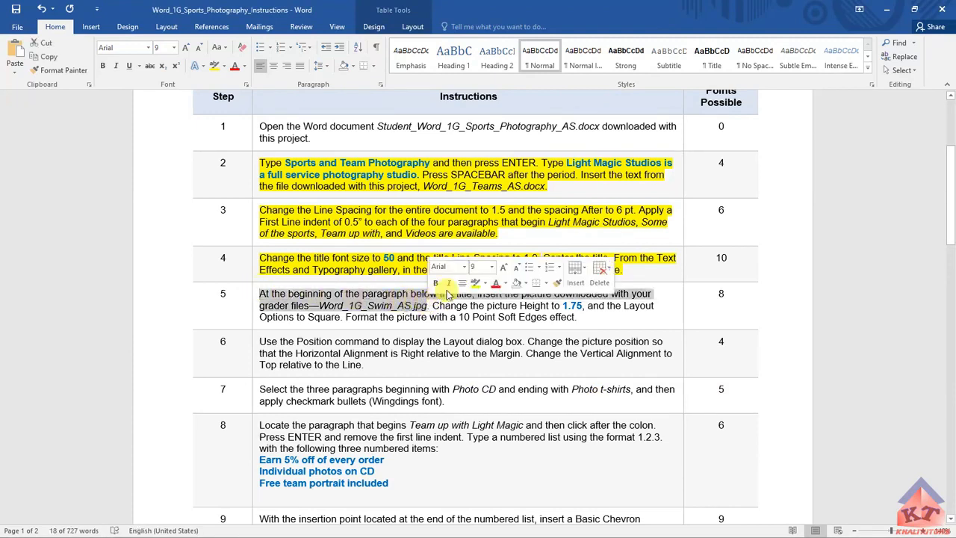
pyautogui.click(475, 285)
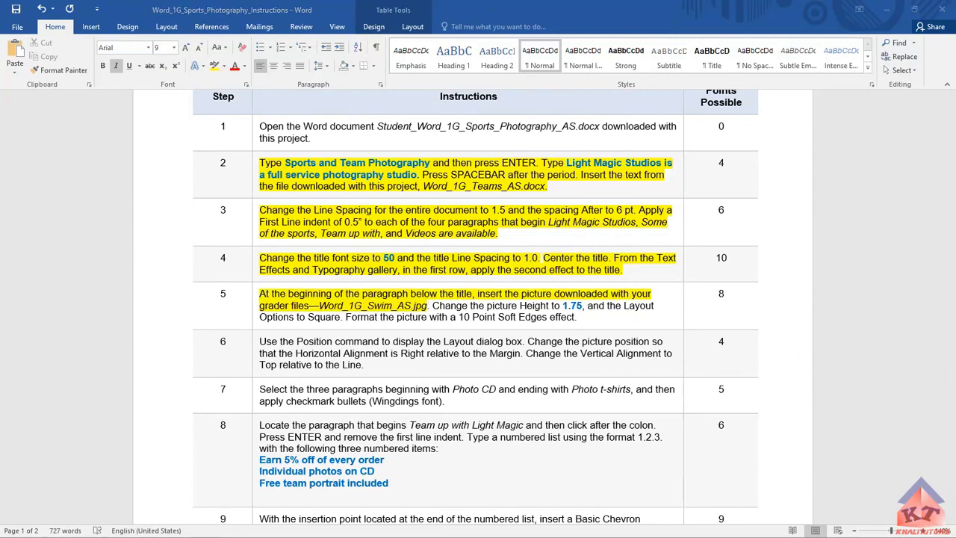
# Step: Insert the picture Word_1G_Swim_AS from the project folder in Downloads at the start of the paragraph beginning "Light Magic Studios"
pyautogui.tripleClick(341, 279)
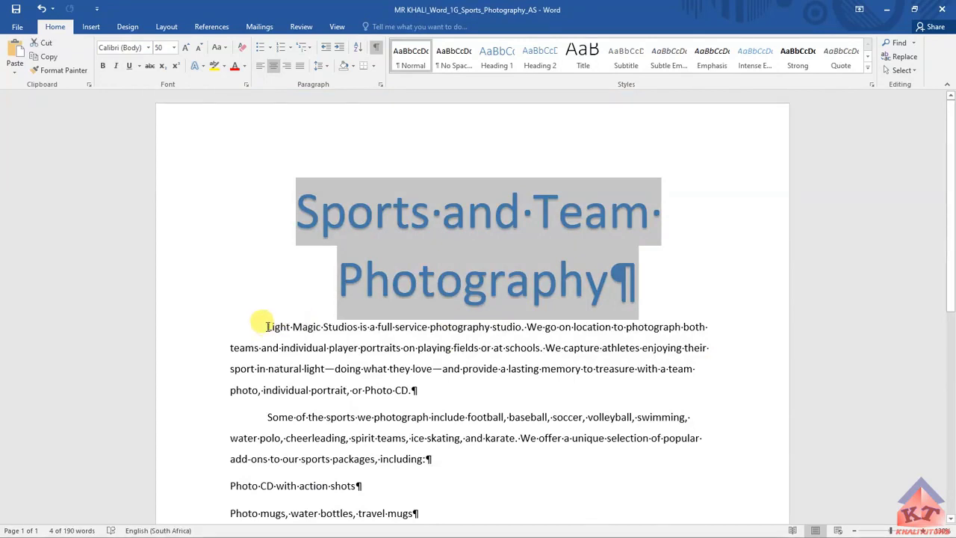
pyautogui.click(266, 326)
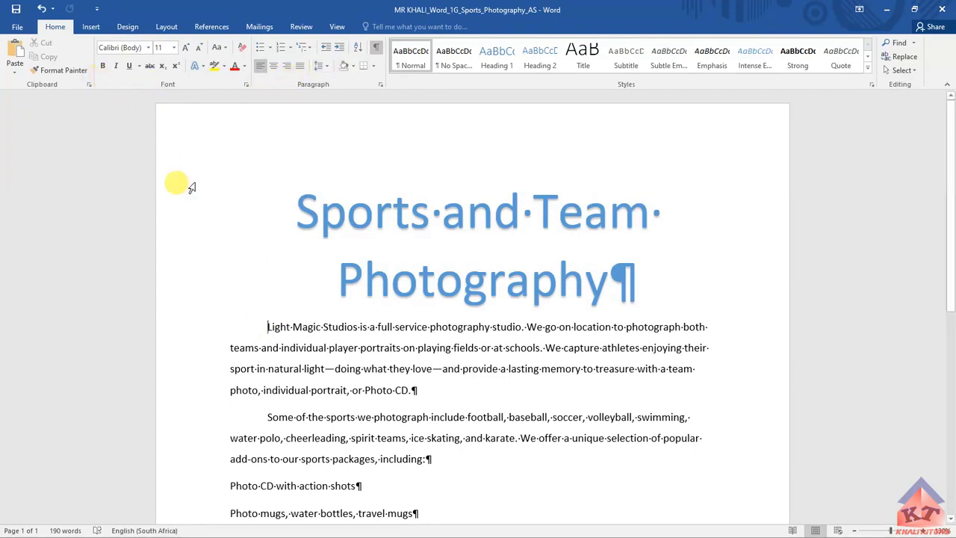
pyautogui.click(91, 28)
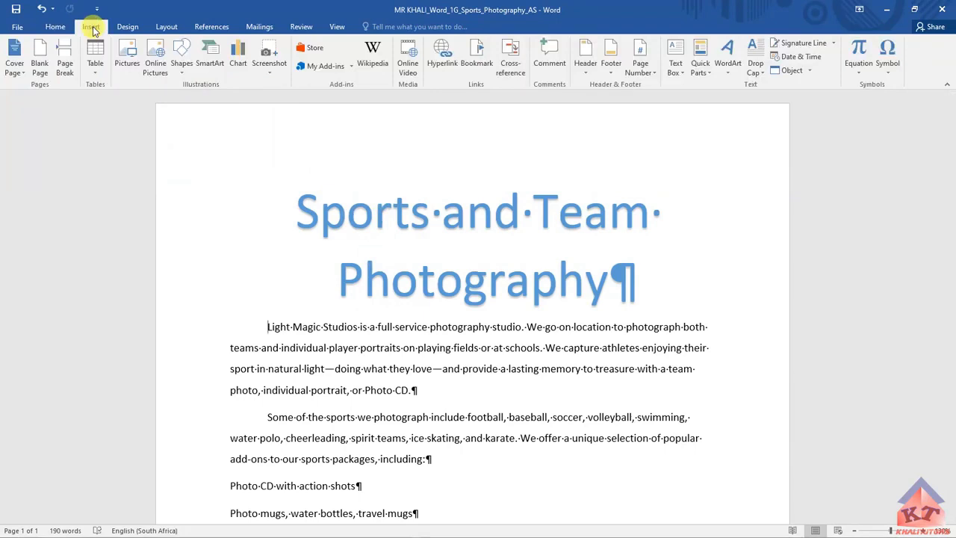
pyautogui.click(128, 55)
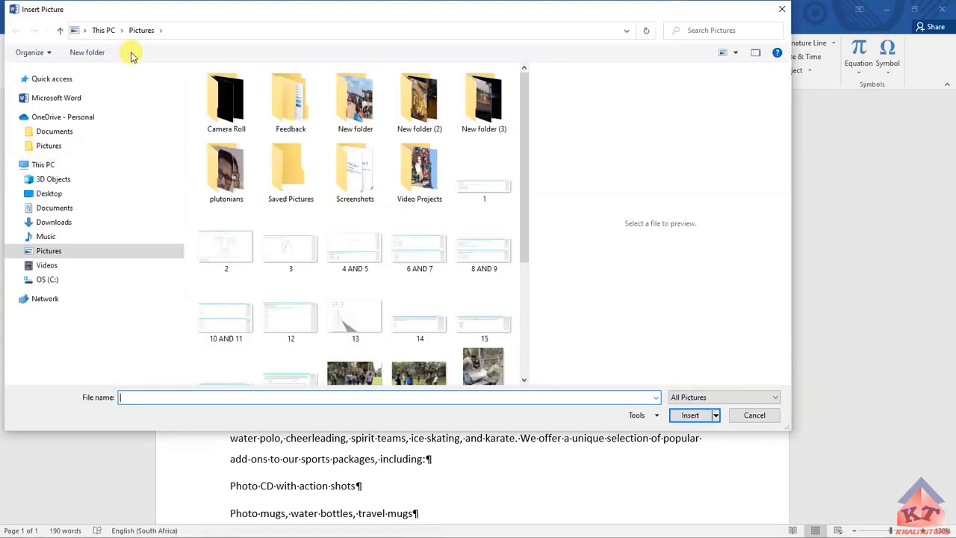
pyautogui.click(64, 222)
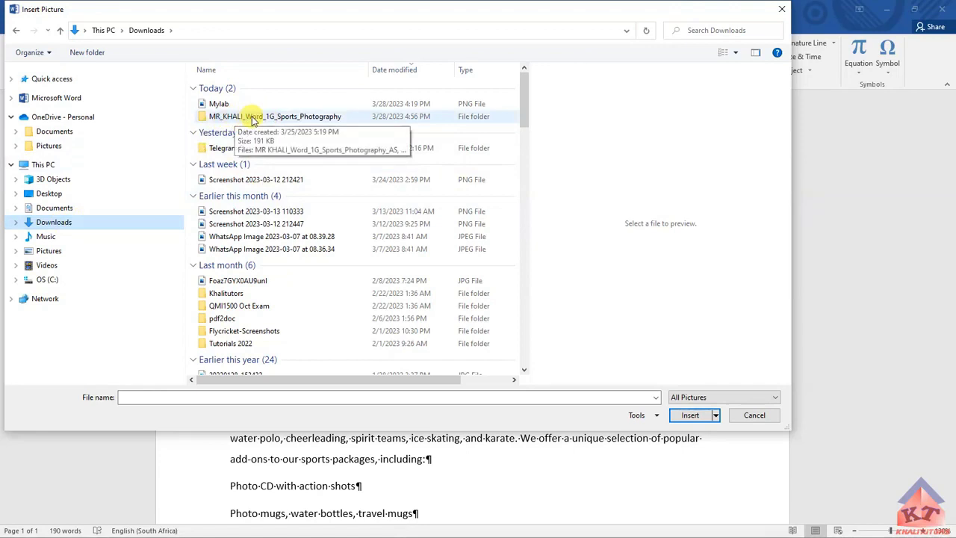
pyautogui.doubleClick(239, 118)
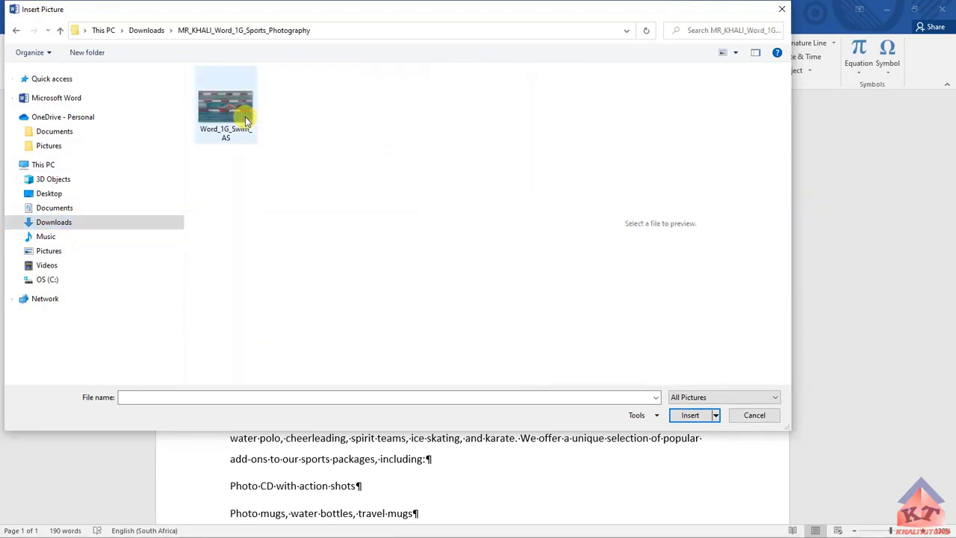
pyautogui.click(247, 119)
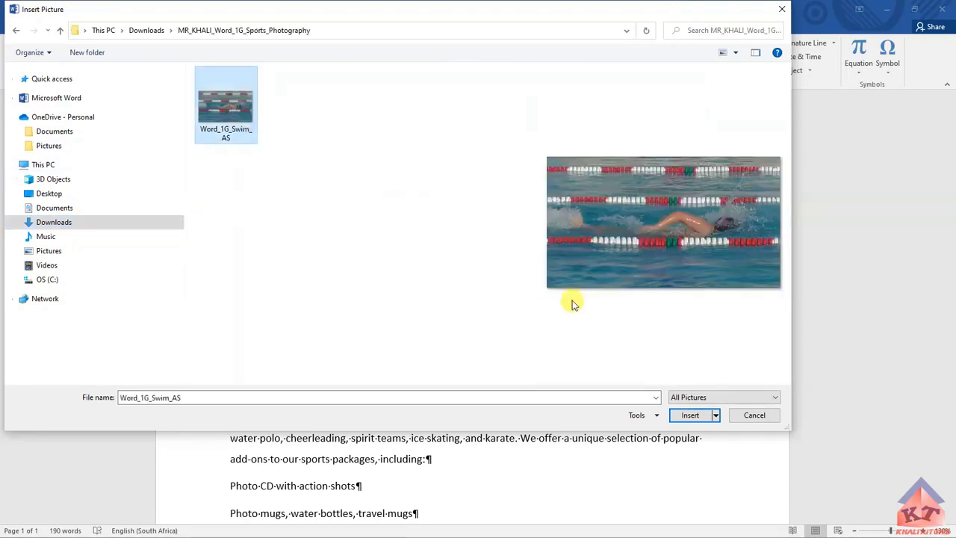
pyautogui.click(689, 415)
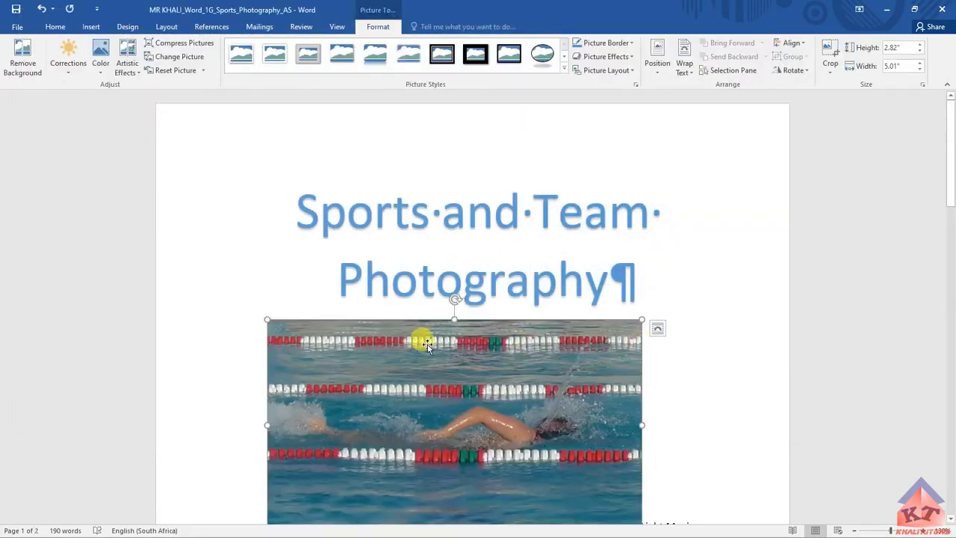
pyautogui.scroll(-3, 505, 262)
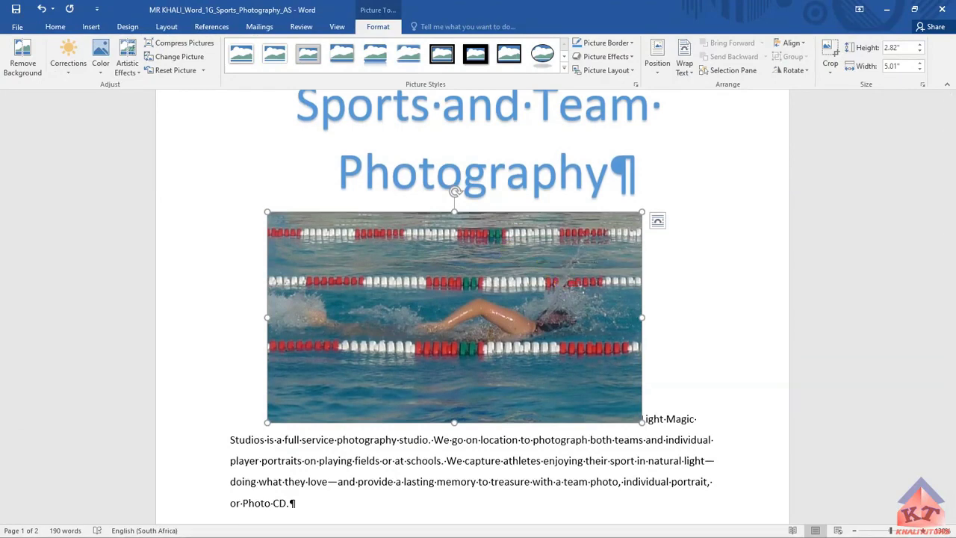
# Step: In the instructions document, highlight "Change the picture Height to 1.75" in yellow, and return to the sports photography document
pyautogui.hotkey('alt', 'Tab')
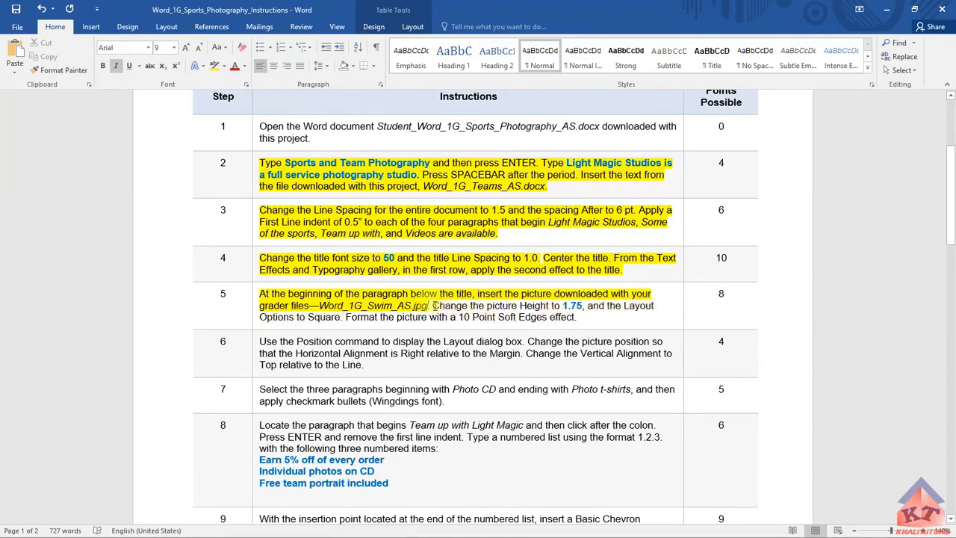
pyautogui.moveTo(433, 305); pyautogui.dragTo(583, 307)
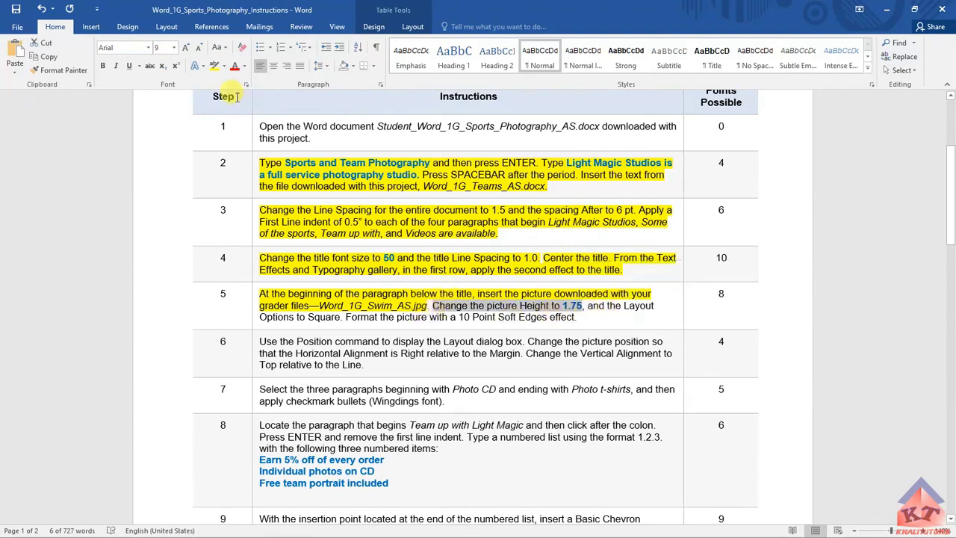
pyautogui.click(214, 66)
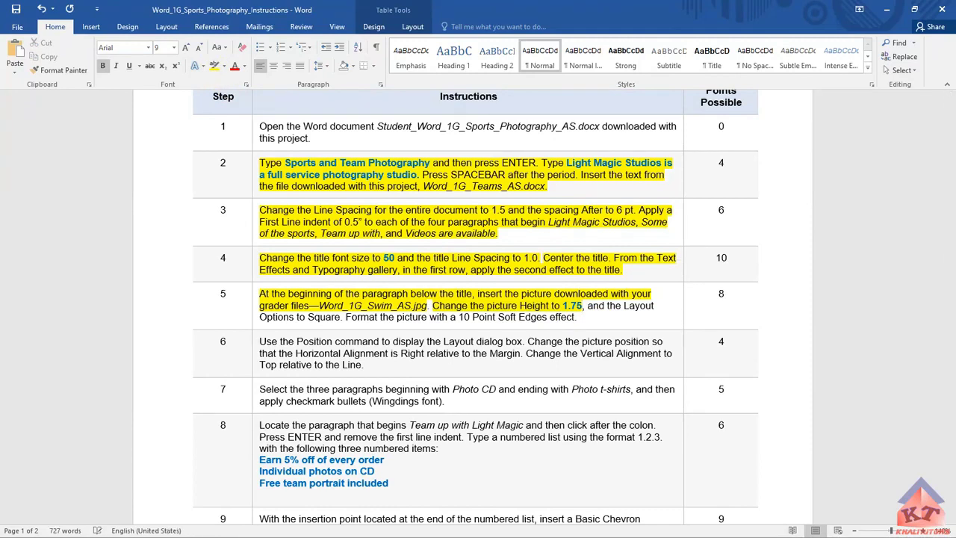
pyautogui.hotkey('alt', 'Tab')
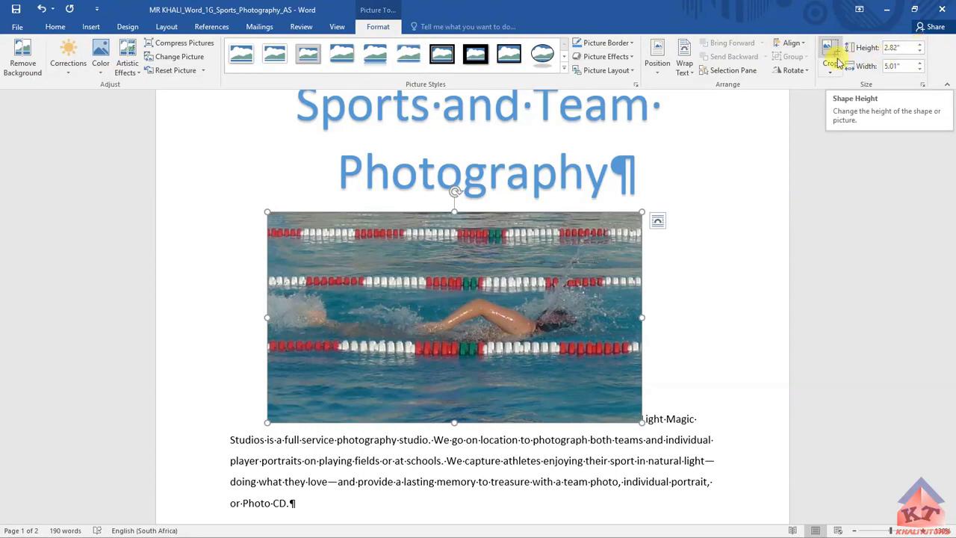
# Step: Reduce the swimmer picture's height stepwise to 1.7 inches
pyautogui.click(922, 56)
pyautogui.click(921, 56)
pyautogui.click(922, 56)
pyautogui.click(921, 56)
pyautogui.click(921, 56)
pyautogui.click(921, 56)
pyautogui.click(921, 56)
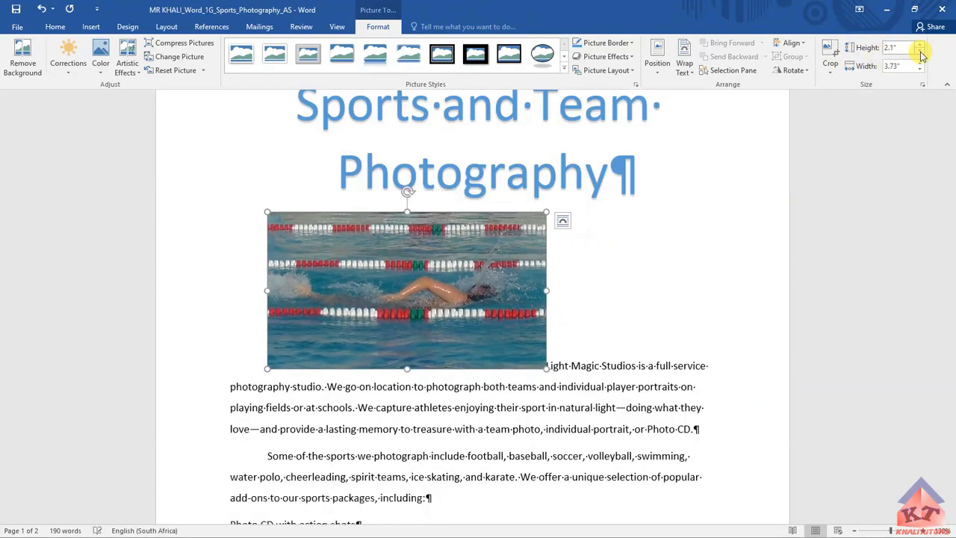
pyautogui.click(922, 56)
pyautogui.click(922, 56)
pyautogui.click(922, 56)
pyautogui.click(921, 56)
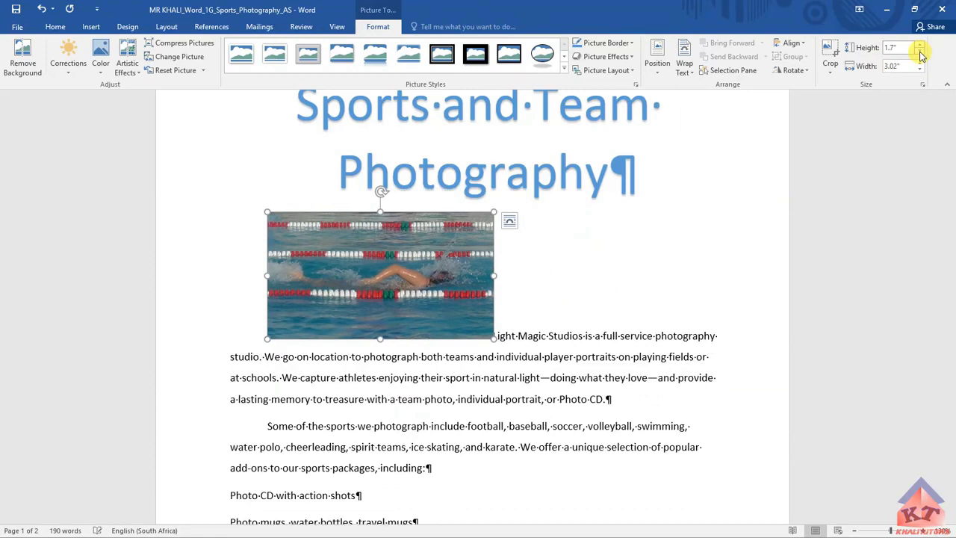
# Step: Set the swimmer picture's height to exactly 1.75 inches
pyautogui.click(890, 49)
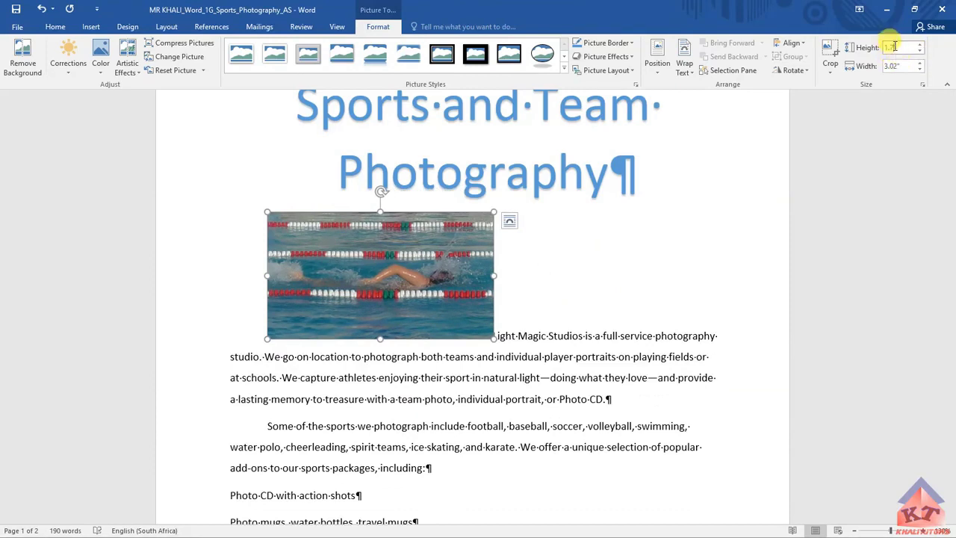
pyautogui.click(905, 70)
pyautogui.write('1.75')
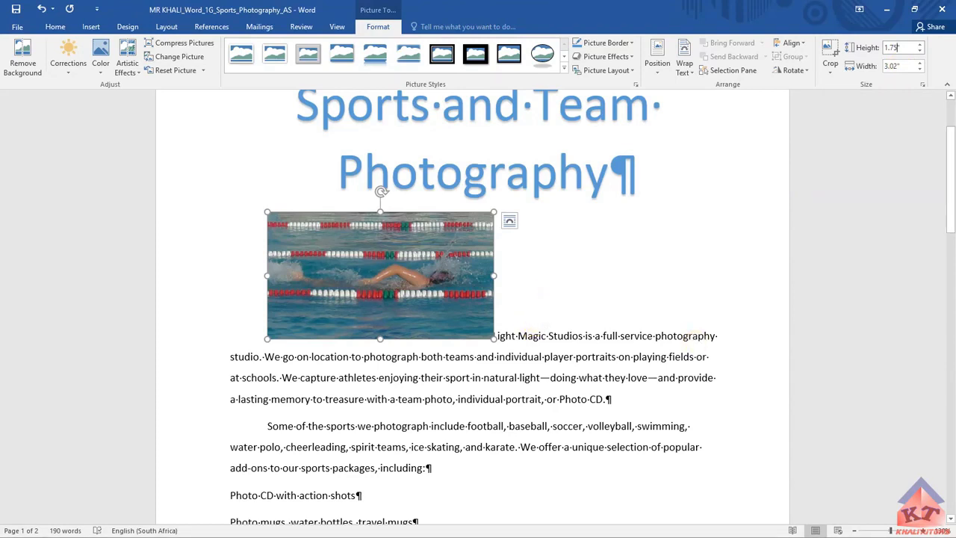
pyautogui.press('Return')
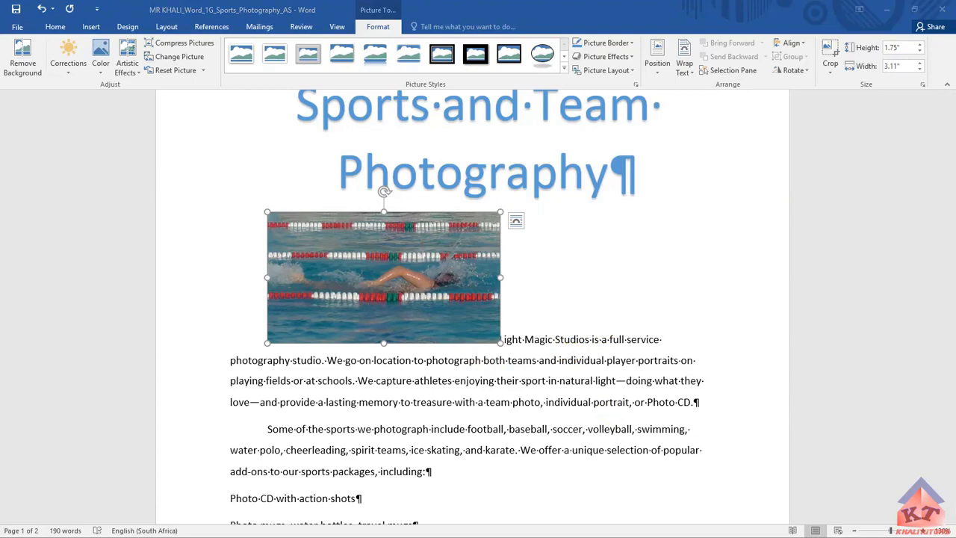
# Step: Check the layout requirement in the instructions and set the swimmer picture's text wrapping to Square
pyautogui.hotkey('alt', 'Tab')
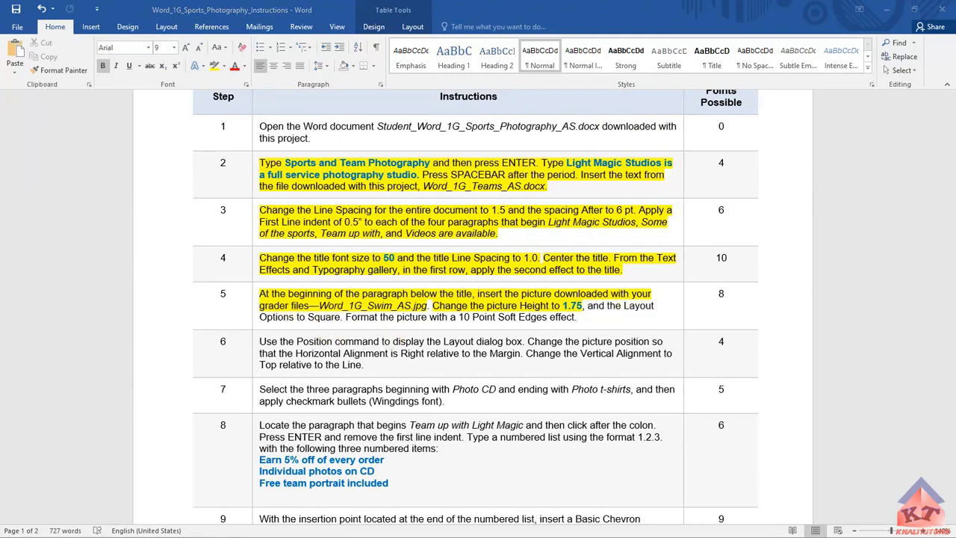
pyautogui.hotkey('alt', 'Tab')
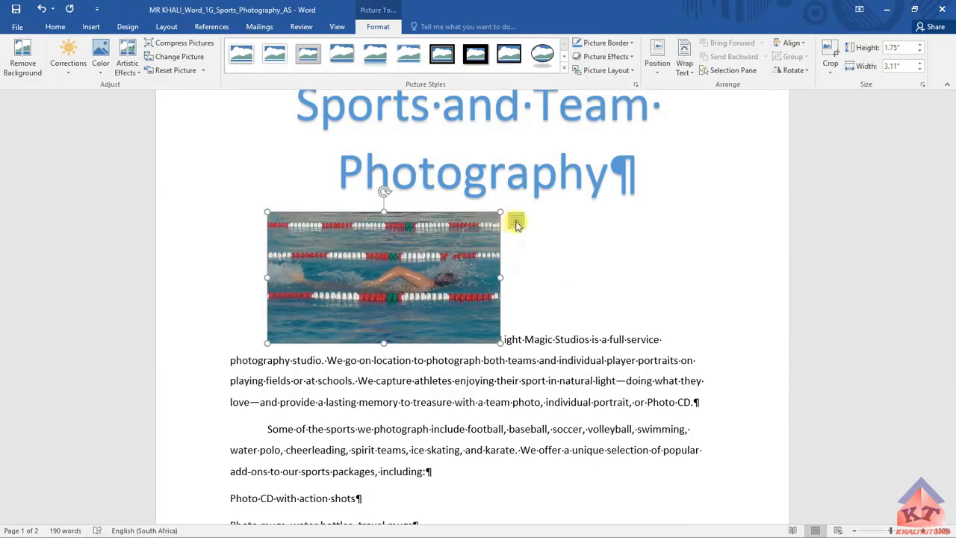
pyautogui.click(515, 223)
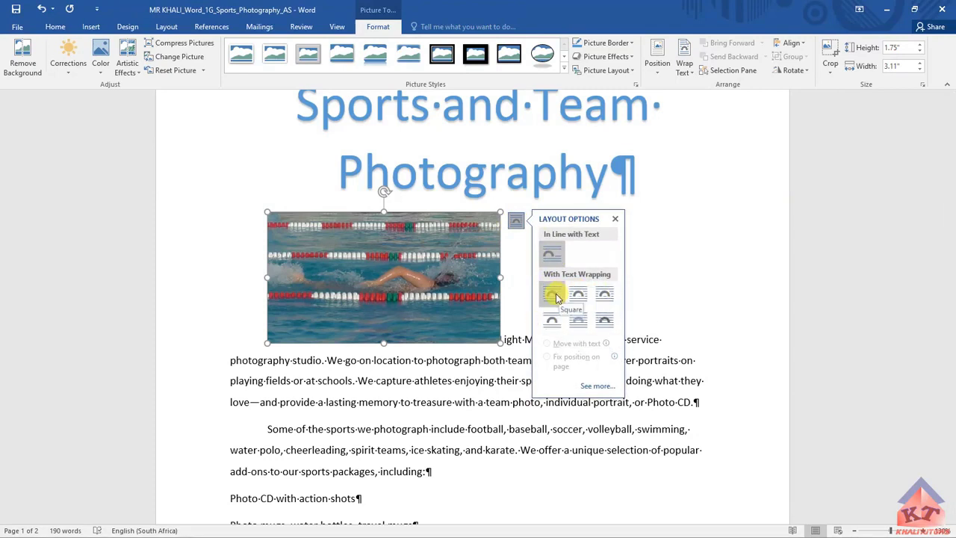
pyautogui.click(555, 296)
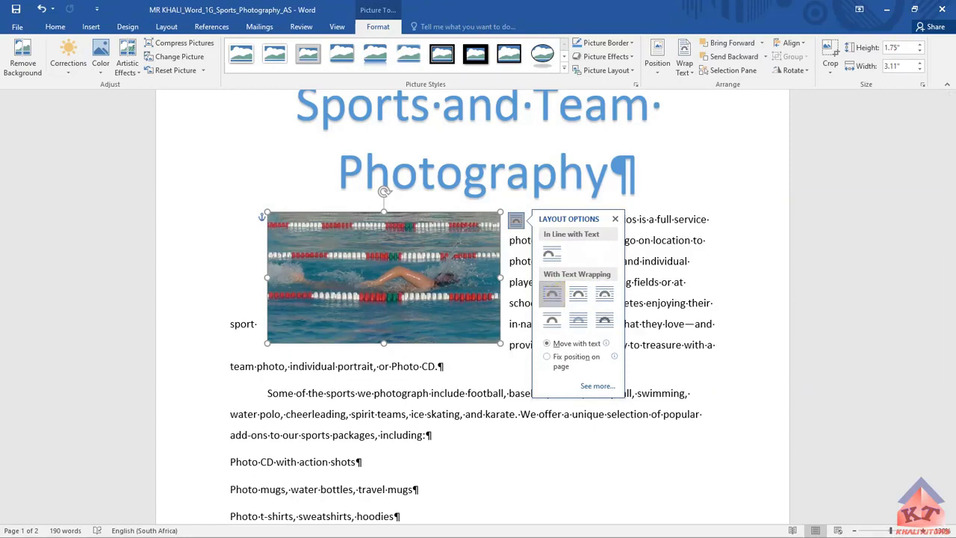
pyautogui.press('Escape')
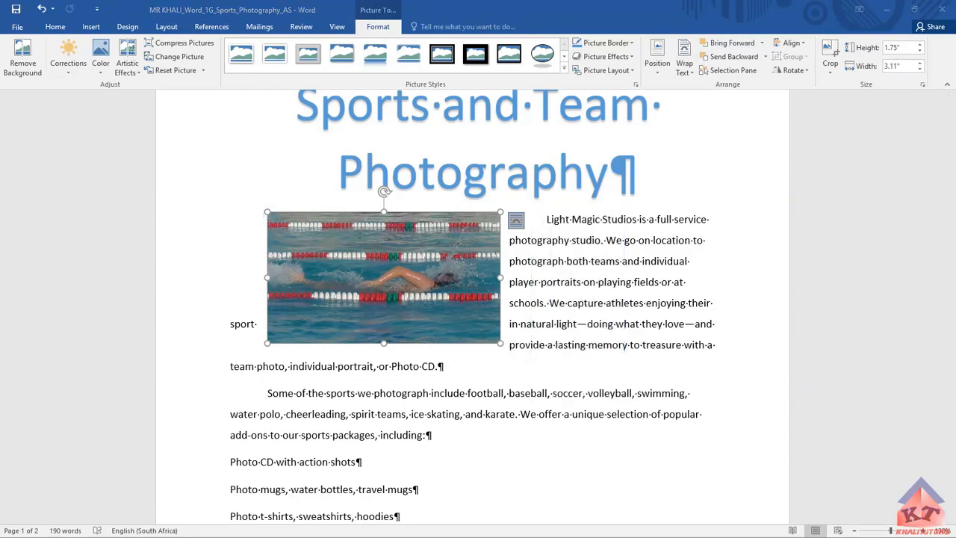
# Step: In the instructions document, highlight "and the Layout Options to Square." in step 5 in yellow
pyautogui.hotkey('alt', 'Tab')
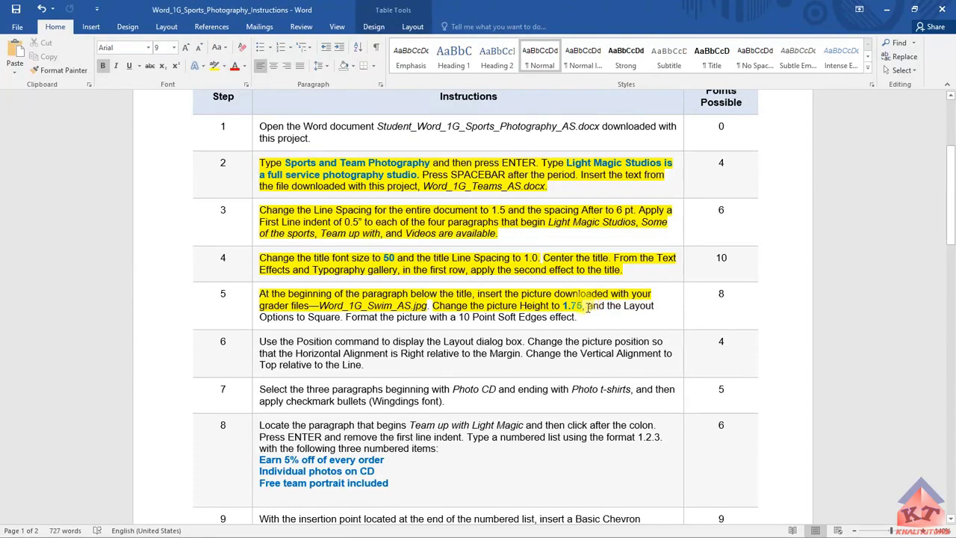
pyautogui.moveTo(587, 307); pyautogui.dragTo(345, 320)
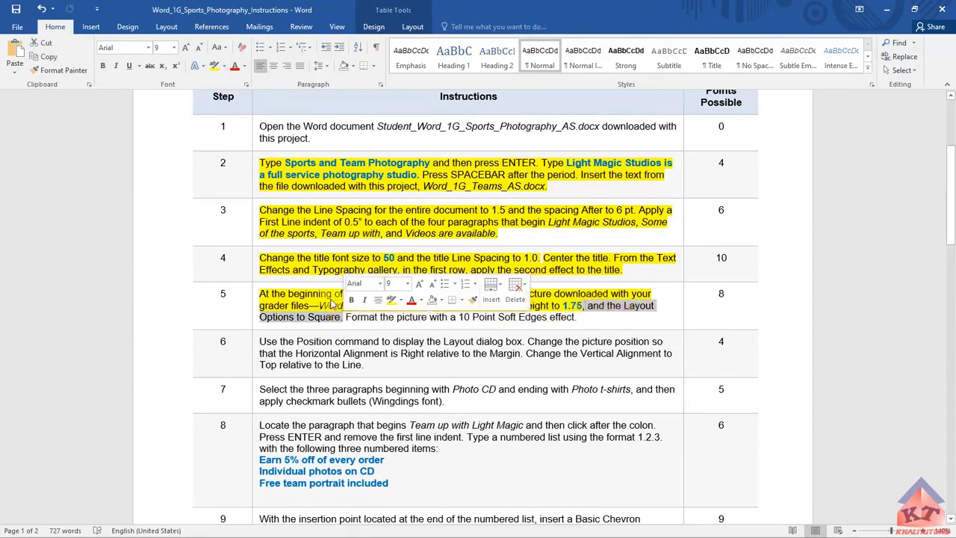
pyautogui.click(214, 65)
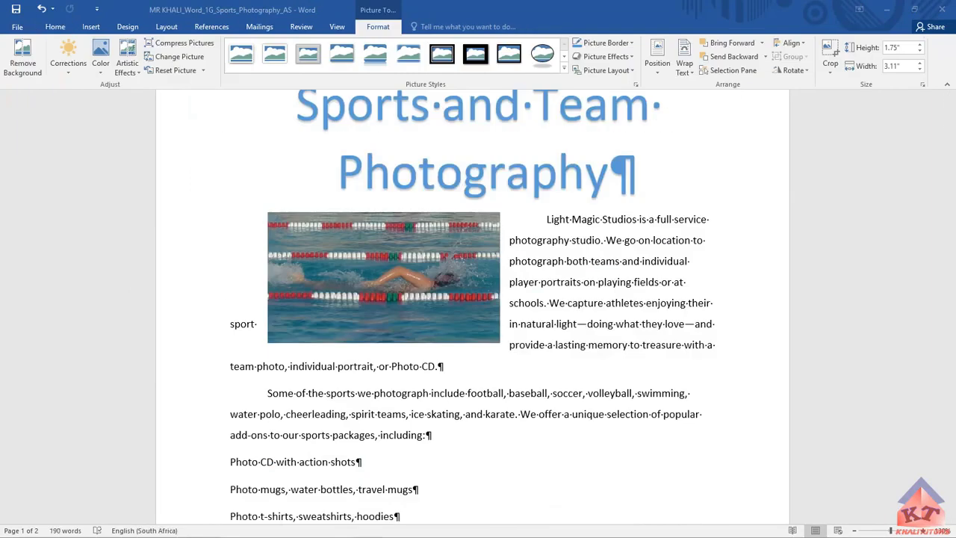
# Step: Apply a 10 Point Soft Edges effect to the swimmer picture in the sports photography document
pyautogui.click(516, 220)
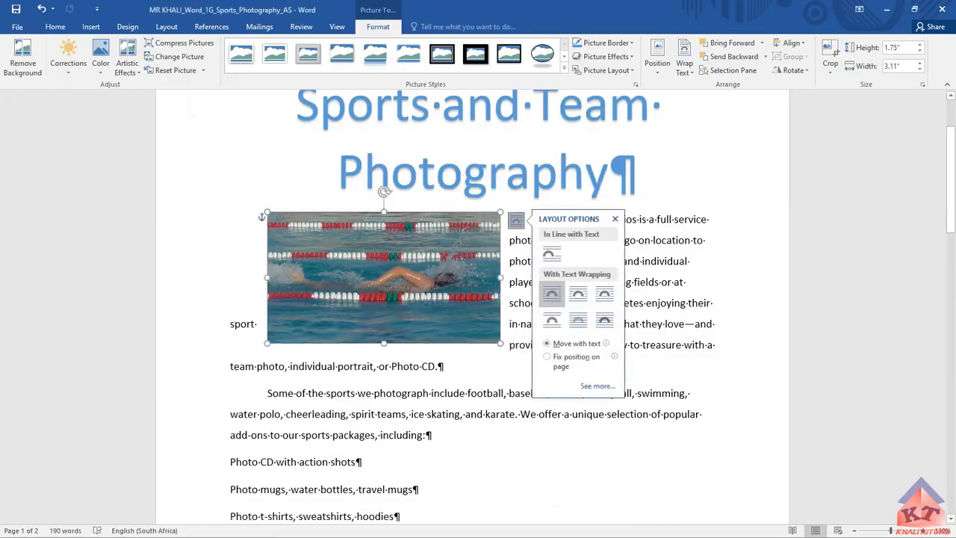
pyautogui.click(632, 60)
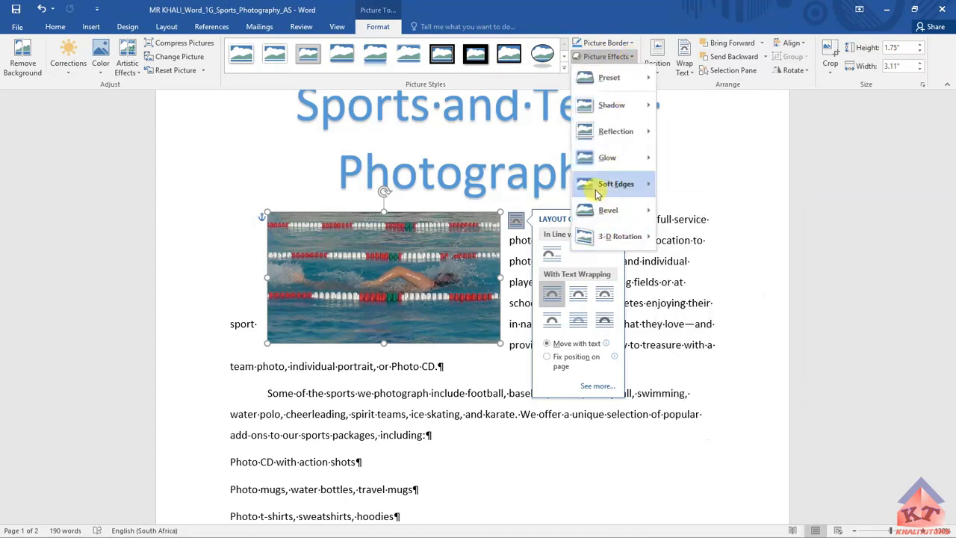
pyautogui.moveTo(611, 188)
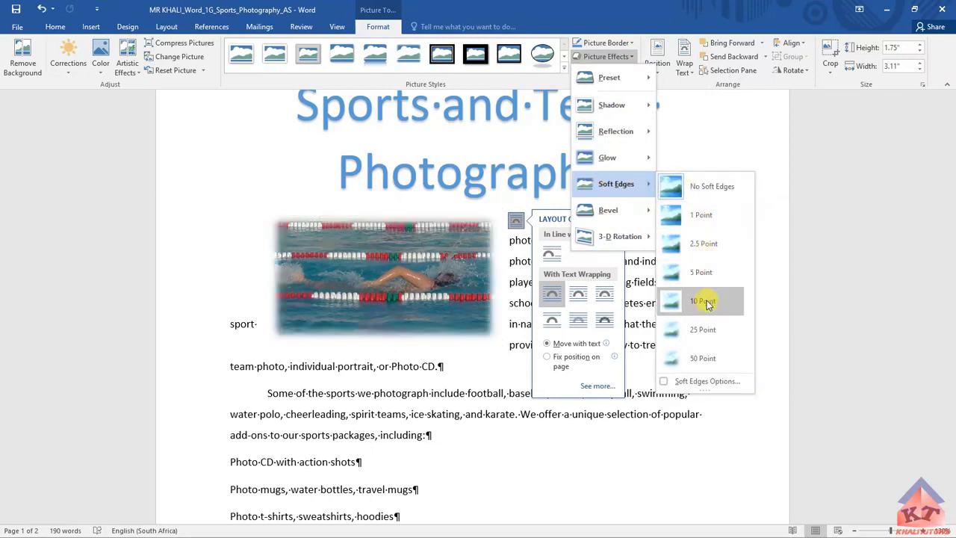
pyautogui.click(707, 304)
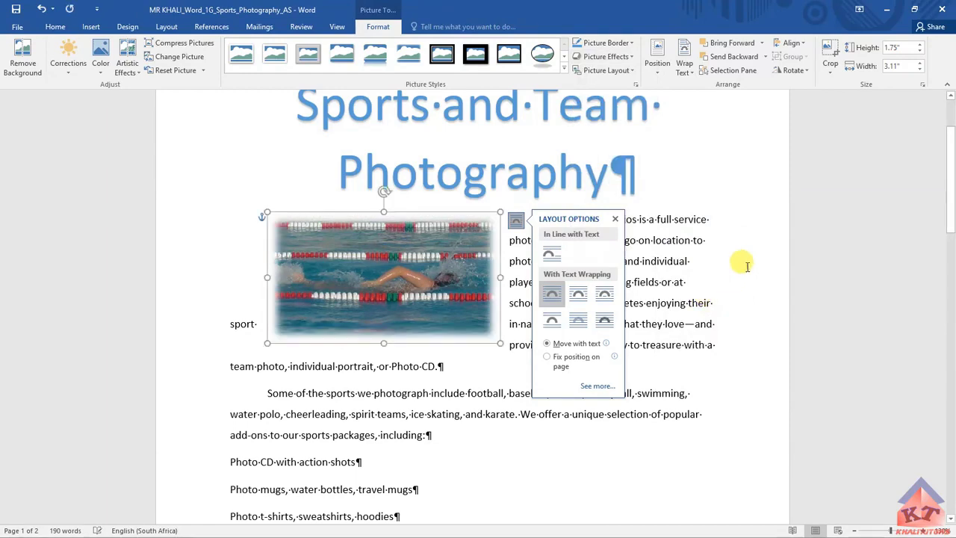
pyautogui.click(765, 241)
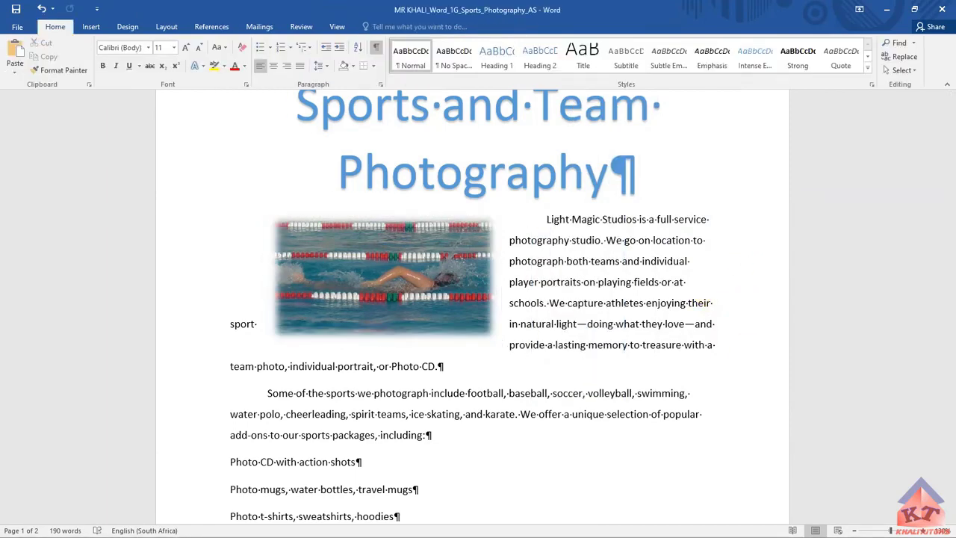
# Step: In the instructions document, highlight "Format the picture with a 10 Point Soft Edges effect." in yellow
pyautogui.hotkey('alt', 'Tab')
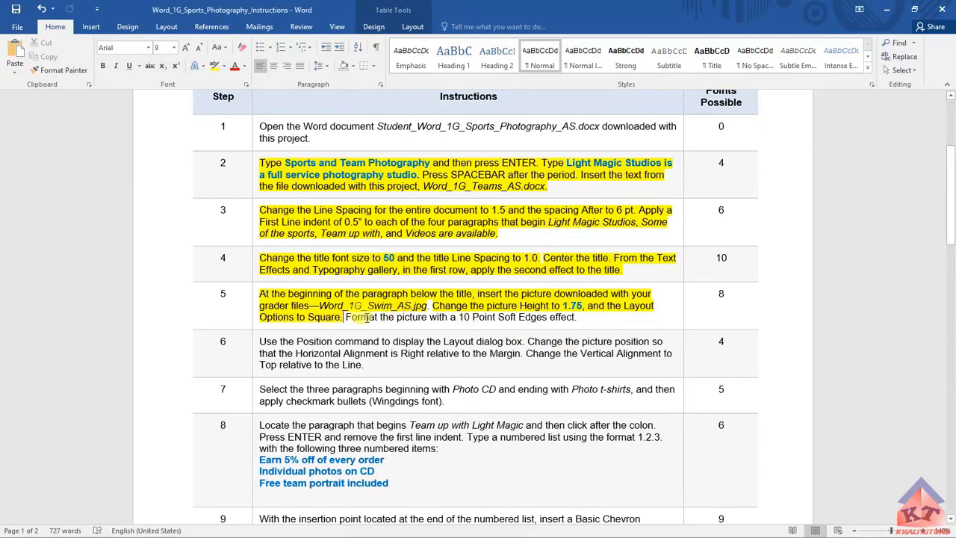
pyautogui.moveTo(343, 316); pyautogui.dragTo(470, 326)
pyautogui.moveTo(576, 317); pyautogui.dragTo(346, 318)
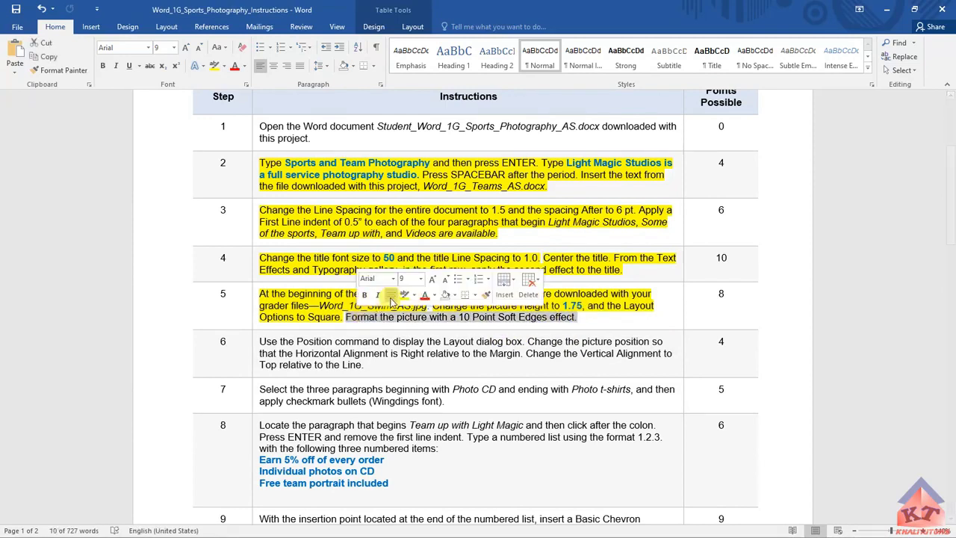
pyautogui.click(403, 297)
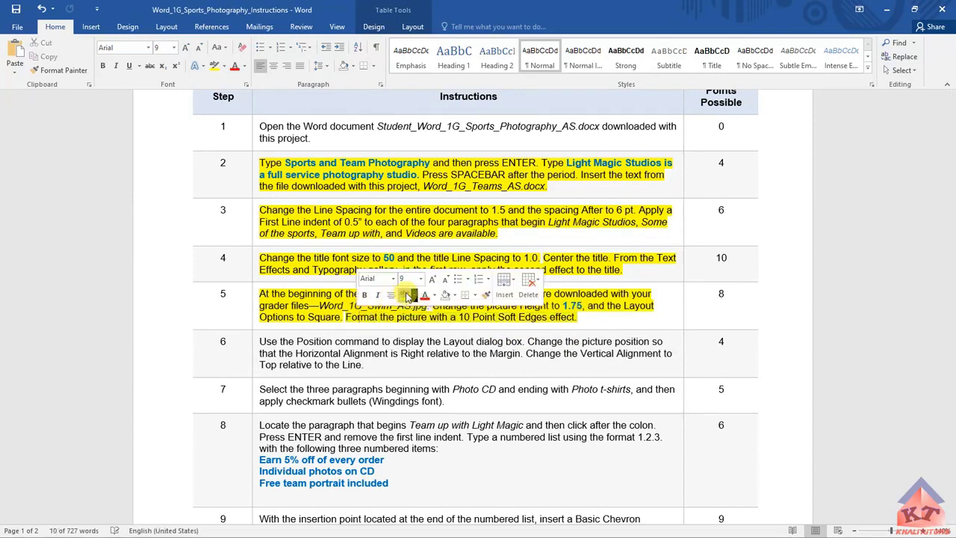
pyautogui.click(585, 315)
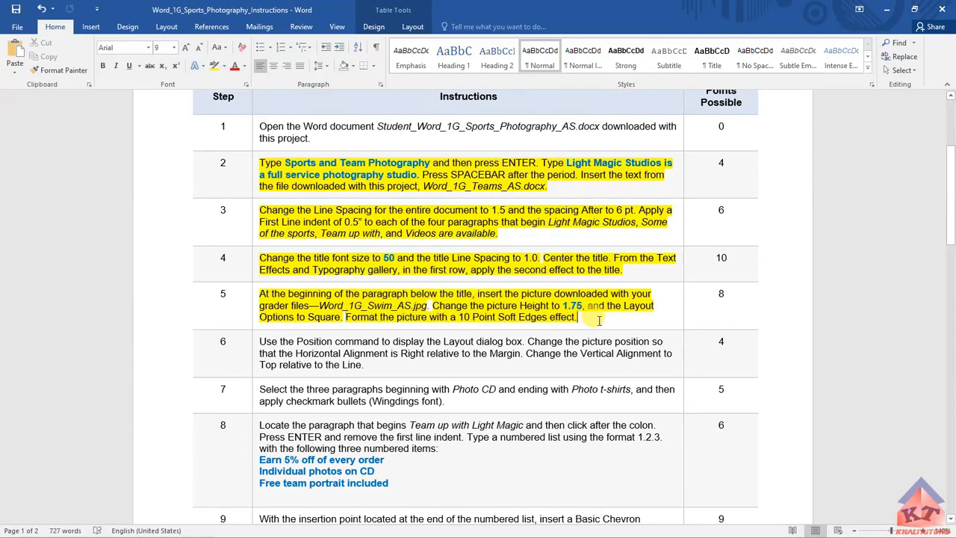